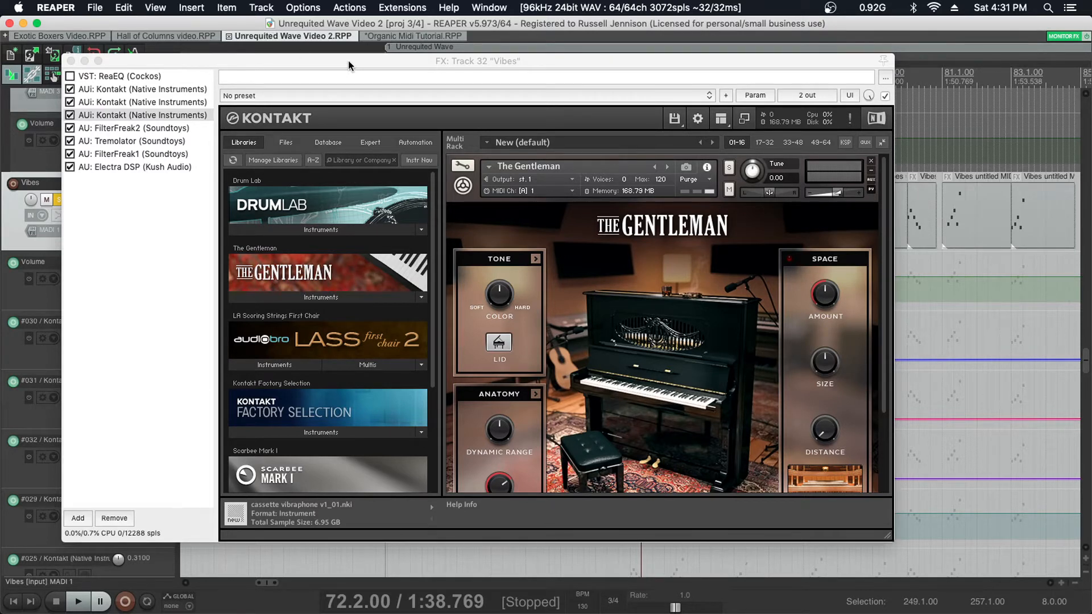
- Move the Vibes effects window off the Vibes items and set the time selection from measure 72 to measure 77
{"action": "left_click_drag", "start_coordinate": [348, 63], "coordinate": [521, 313]}
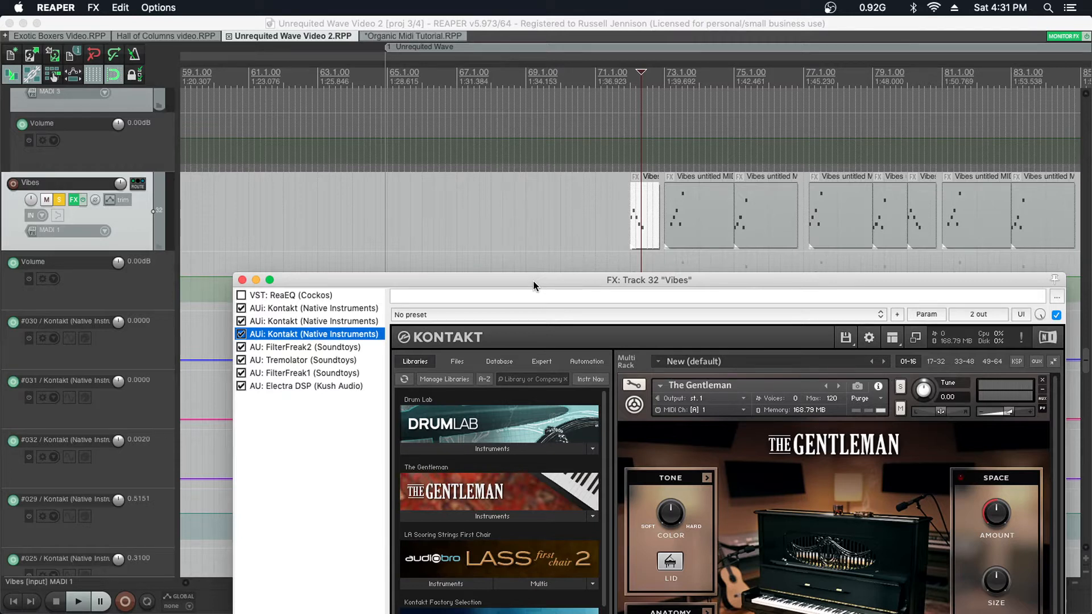
{"action": "left_click", "coordinate": [625, 210]}
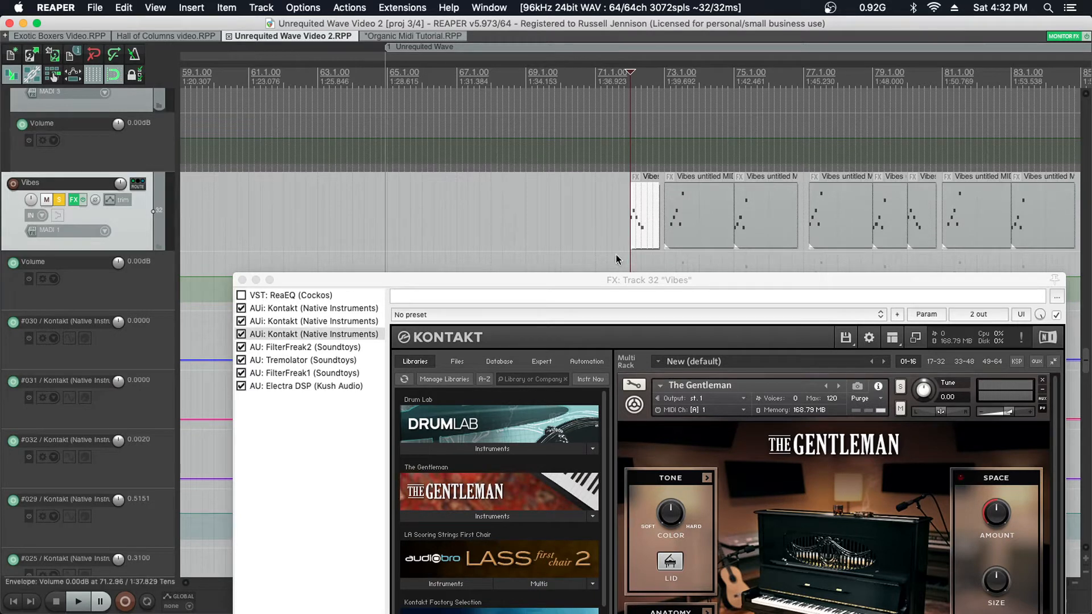
{"action": "mouse_move", "coordinate": [599, 278]}
{"action": "left_mouse_down"}
{"action": "mouse_move", "coordinate": [599, 243]}
{"action": "mouse_move", "coordinate": [597, 271]}
{"action": "left_mouse_up"}
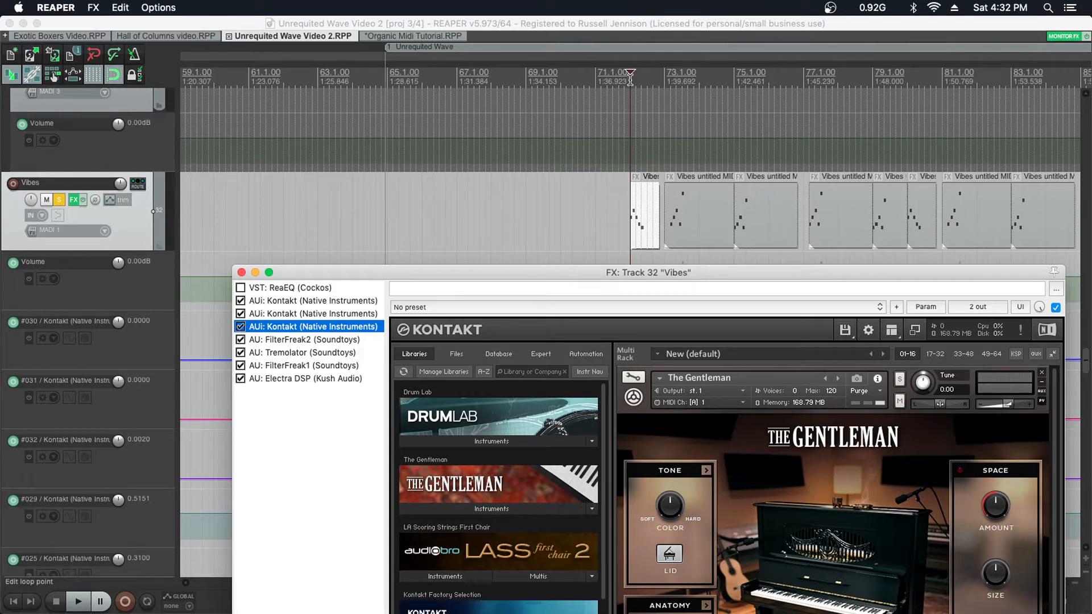
{"action": "left_click_drag", "start_coordinate": [631, 78], "coordinate": [802, 90]}
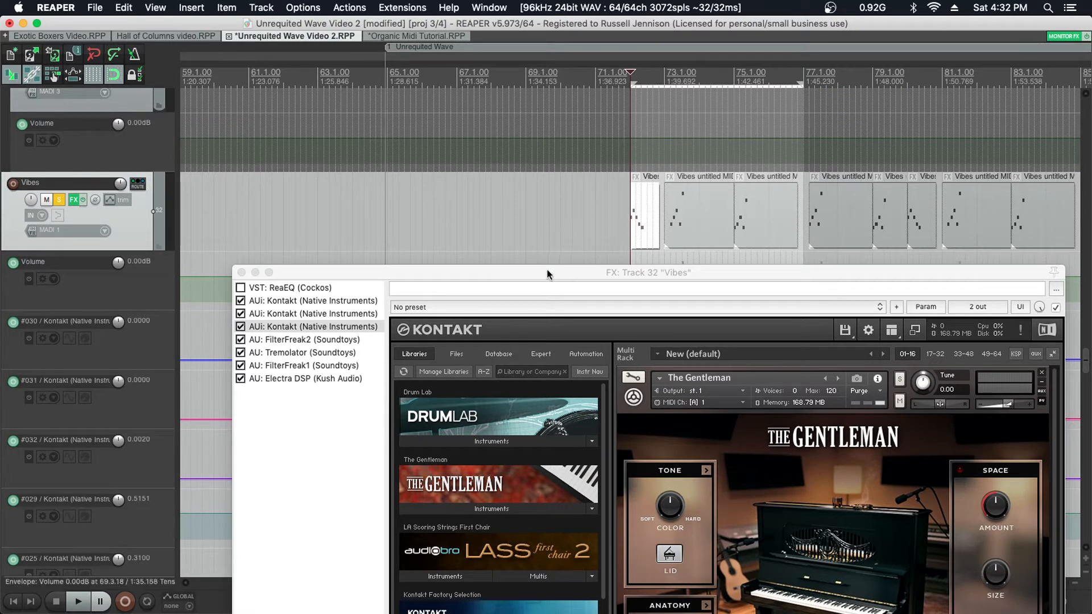
- Reposition the effects window below the Vibes track, turn on repeat, and play the selected range as a loop
{"action": "left_click_drag", "start_coordinate": [547, 274], "coordinate": [493, 80]}
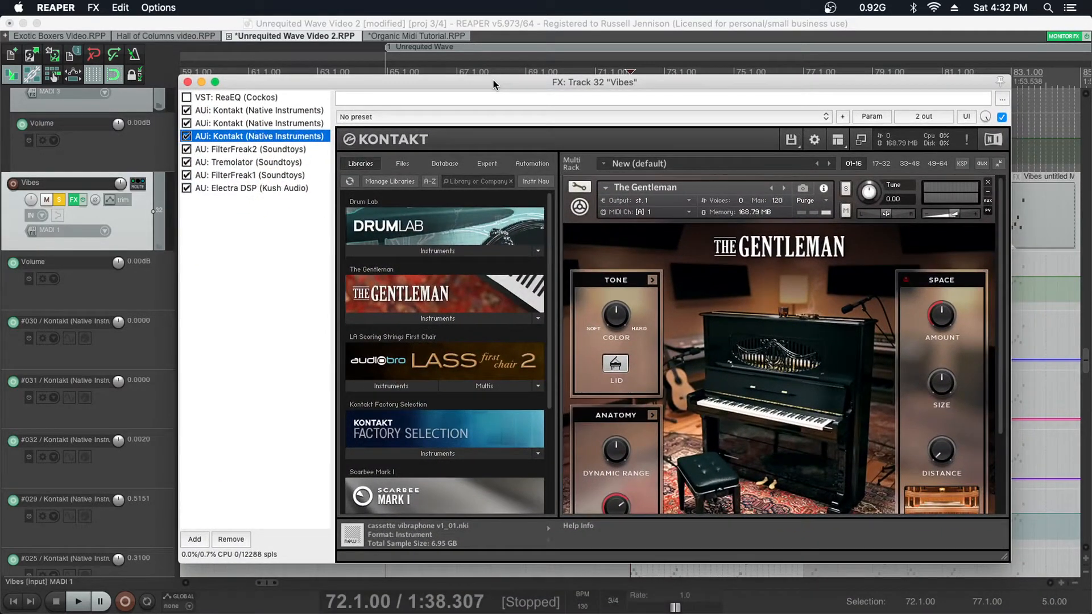
{"action": "left_click_drag", "start_coordinate": [493, 84], "coordinate": [466, 71]}
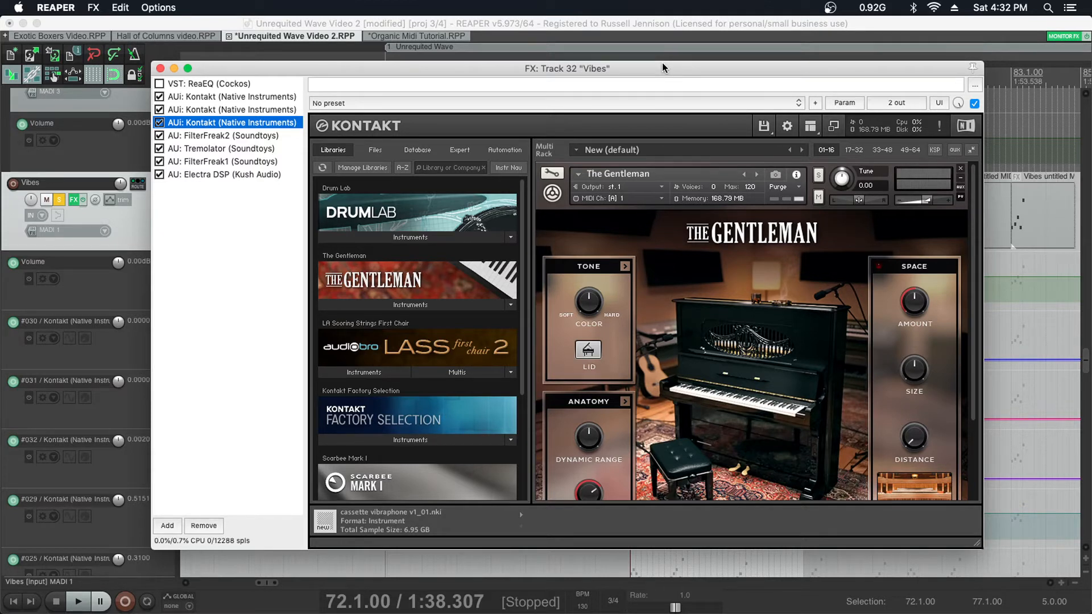
{"action": "left_click_drag", "start_coordinate": [663, 68], "coordinate": [712, 275]}
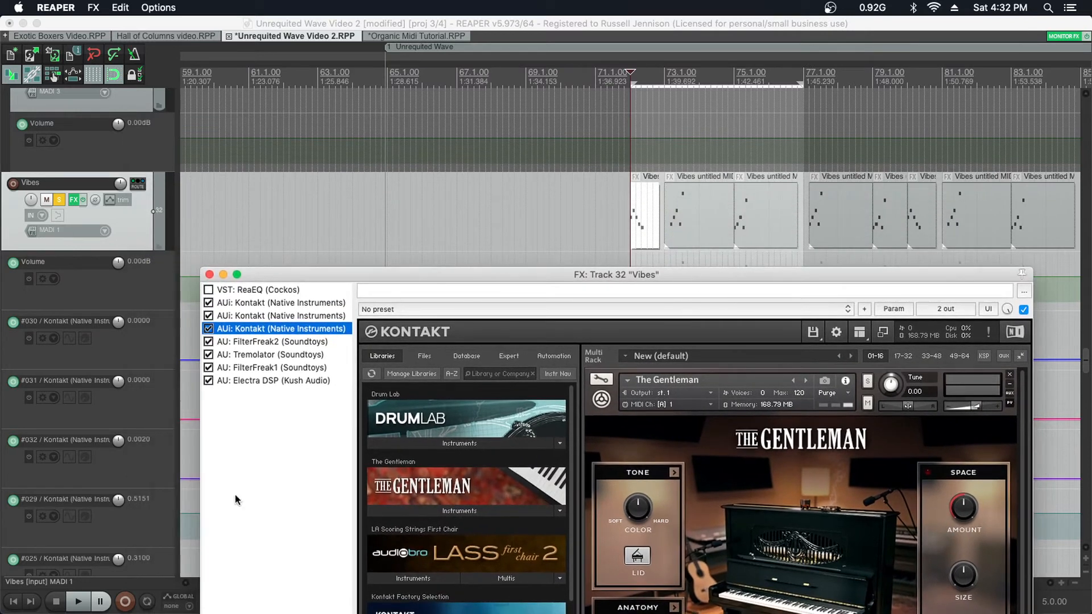
{"action": "left_click", "coordinate": [147, 603]}
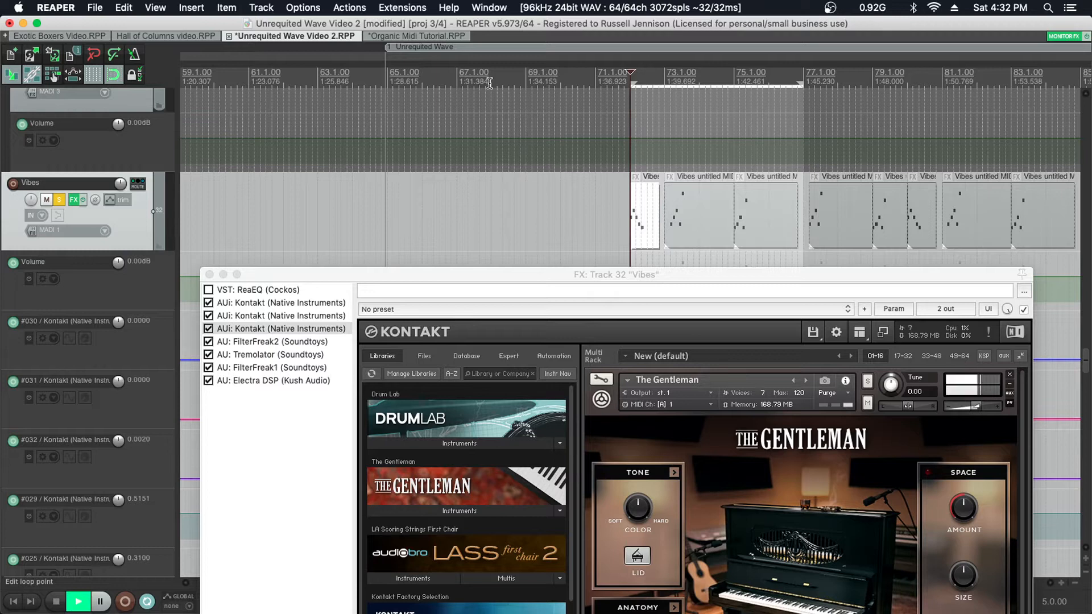
{"action": "key", "text": "space"}
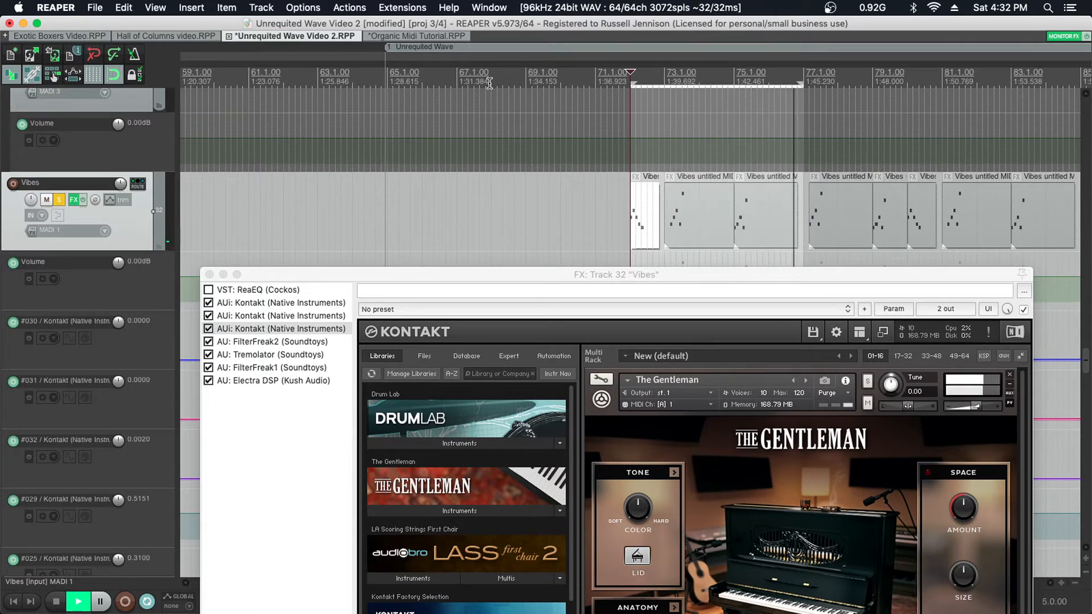
- Bypass the second and third Kontakt instances and examine the first instance's Cassette Vibraphone settings during playback
{"action": "left_click", "coordinate": [209, 316]}
{"action": "left_click", "coordinate": [208, 329]}
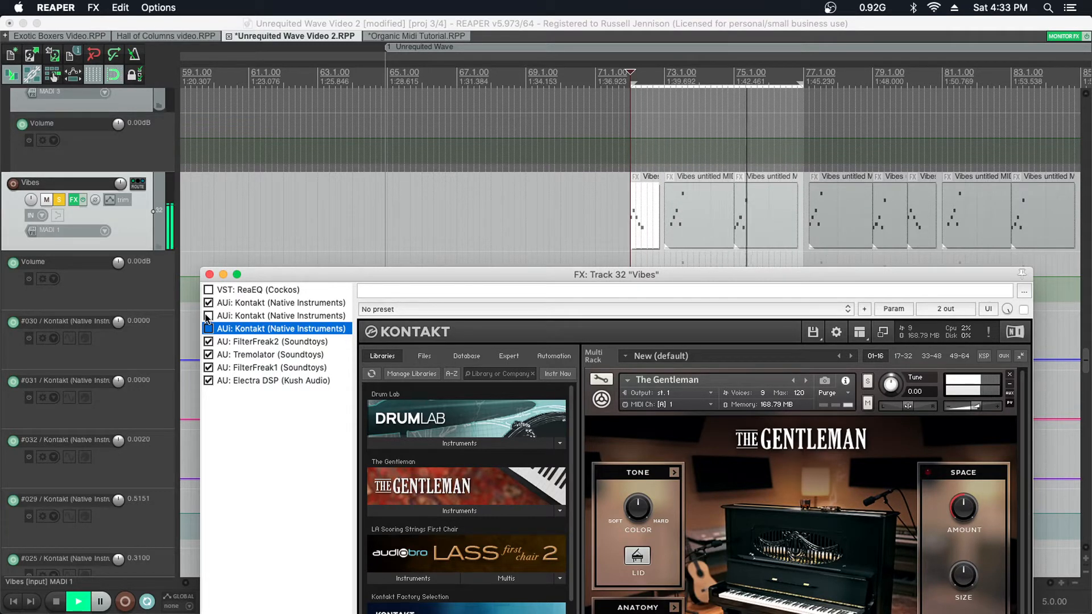
{"action": "left_click", "coordinate": [246, 303]}
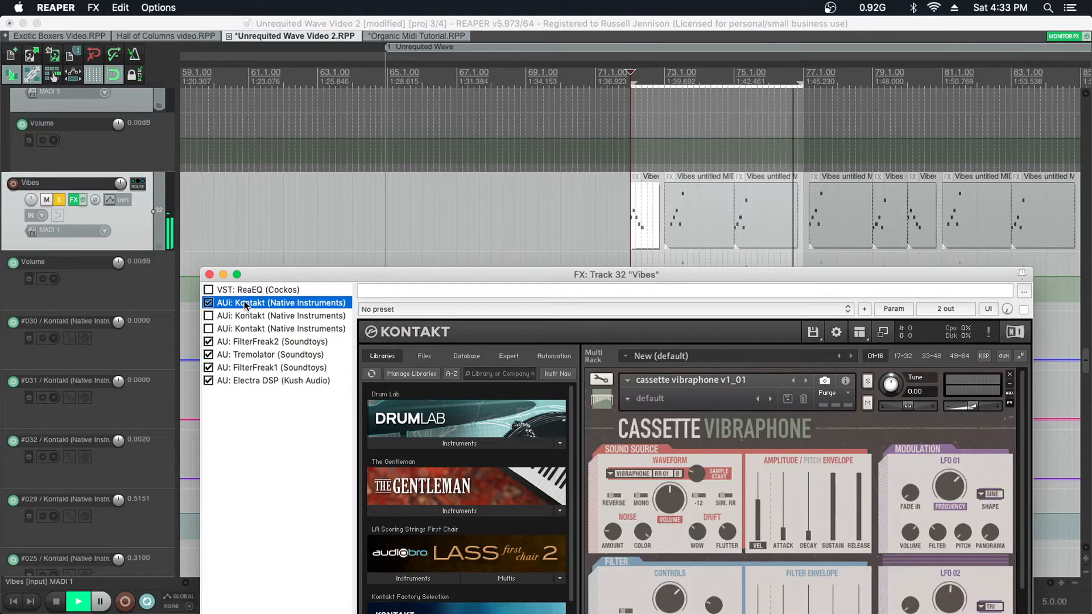
{"action": "left_click_drag", "start_coordinate": [278, 273], "coordinate": [248, 148]}
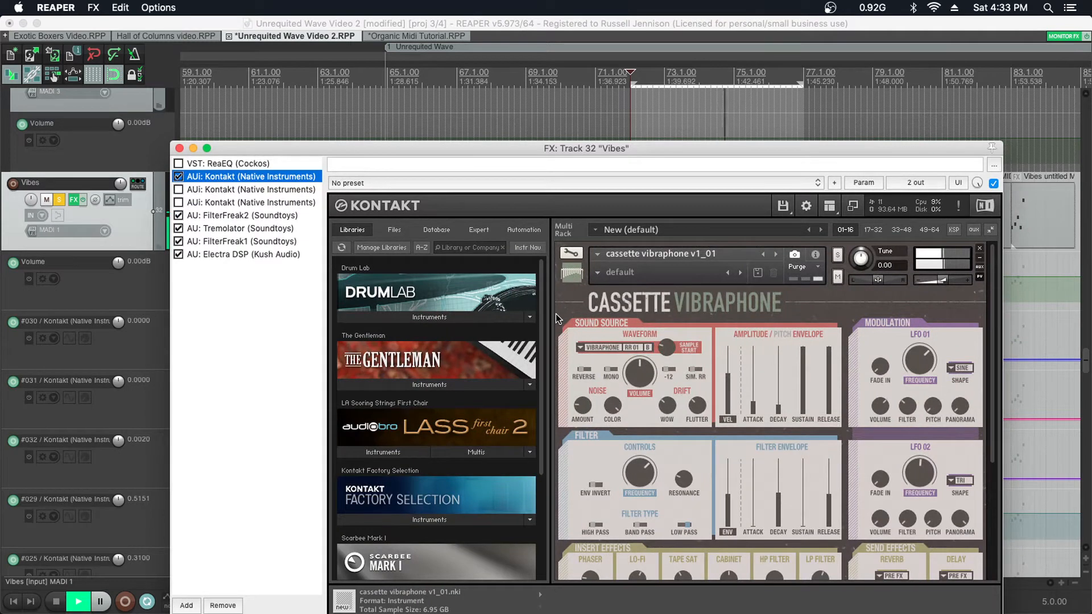
{"action": "scroll", "coordinate": [556, 319], "scroll_direction": "down", "scroll_amount": 5}
{"action": "scroll", "coordinate": [556, 319], "scroll_direction": "down", "scroll_amount": 1}
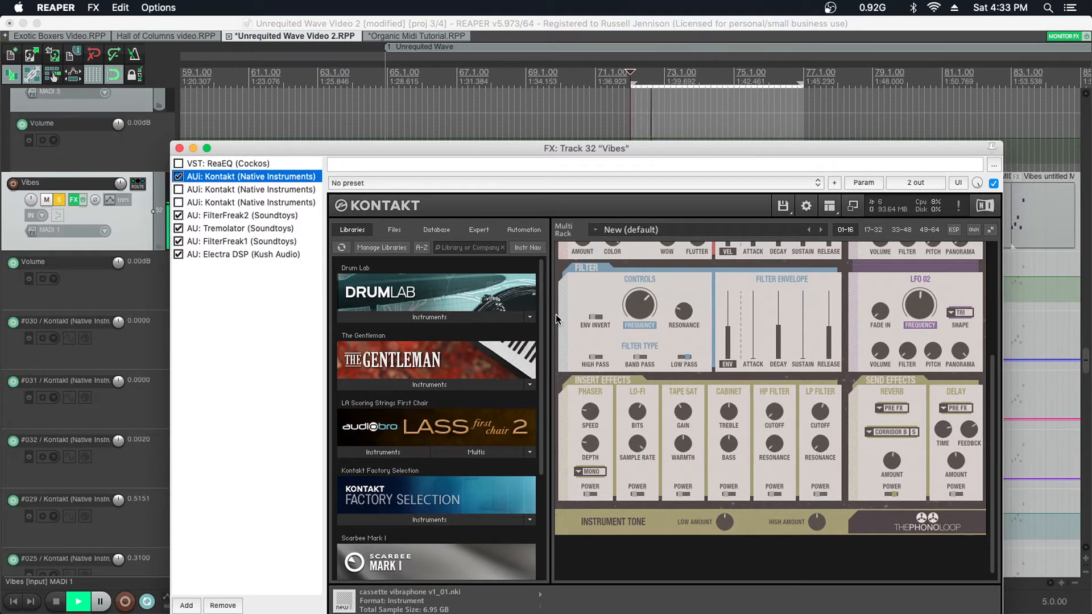
{"action": "scroll", "coordinate": [556, 316], "scroll_direction": "up", "scroll_amount": 6}
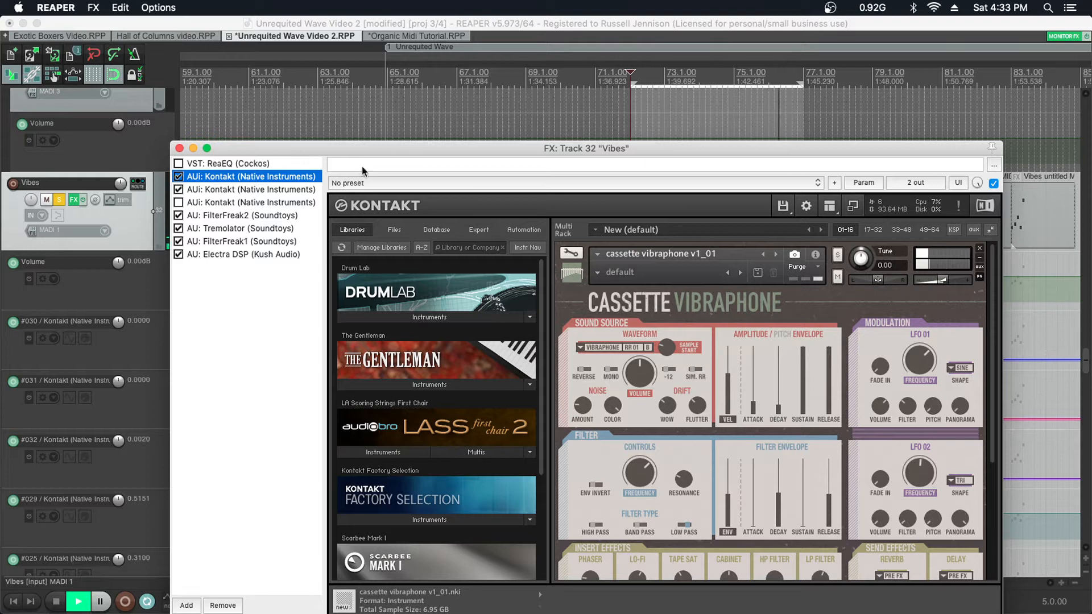
- Re-enable the second Kontakt instance and examine its Cassette Vibraphone settings down to the effects section
{"action": "left_click_drag", "start_coordinate": [396, 154], "coordinate": [315, 47]}
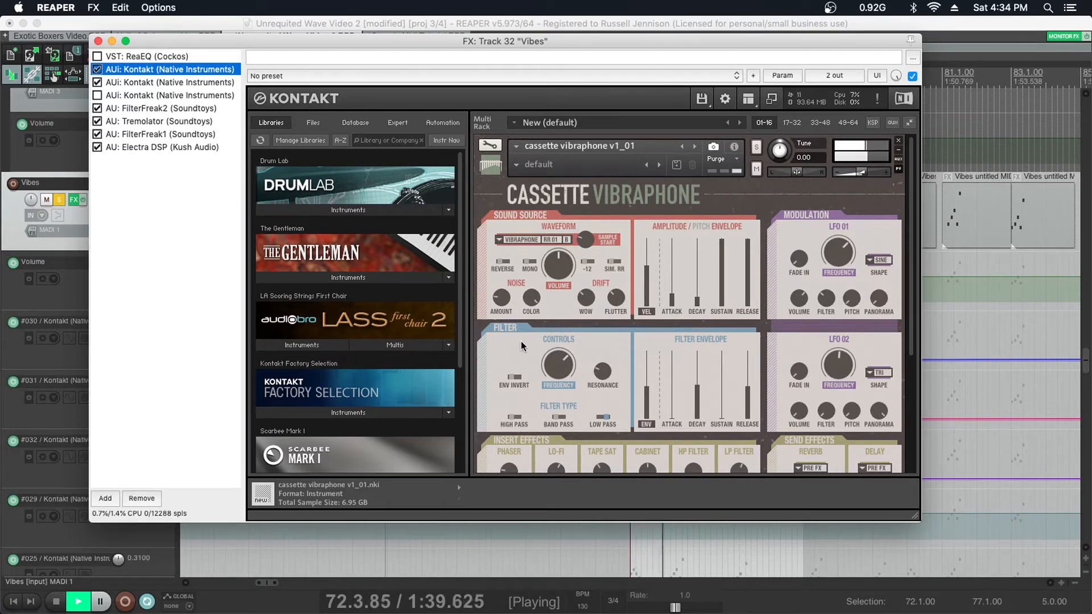
{"action": "left_click", "coordinate": [160, 82]}
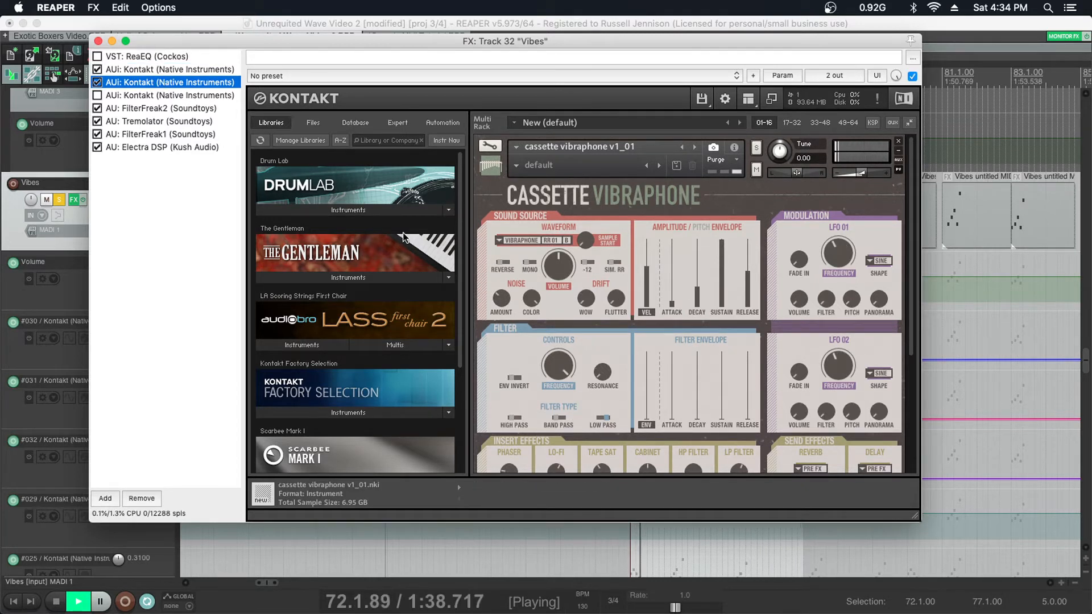
{"action": "scroll", "coordinate": [481, 251], "scroll_direction": "down", "scroll_amount": 1}
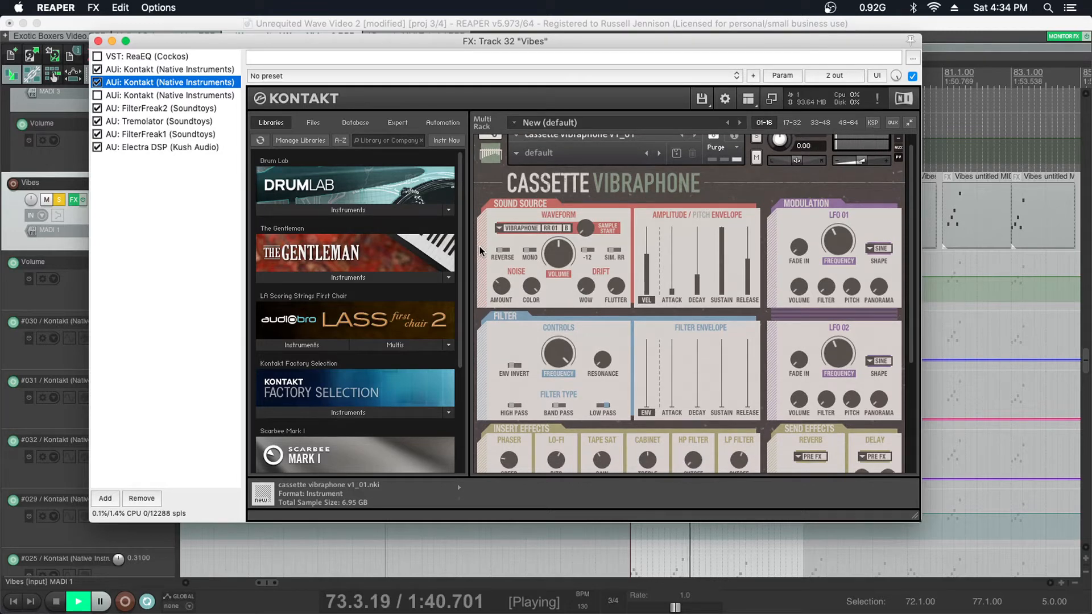
{"action": "scroll", "coordinate": [481, 251], "scroll_direction": "down", "scroll_amount": 10}
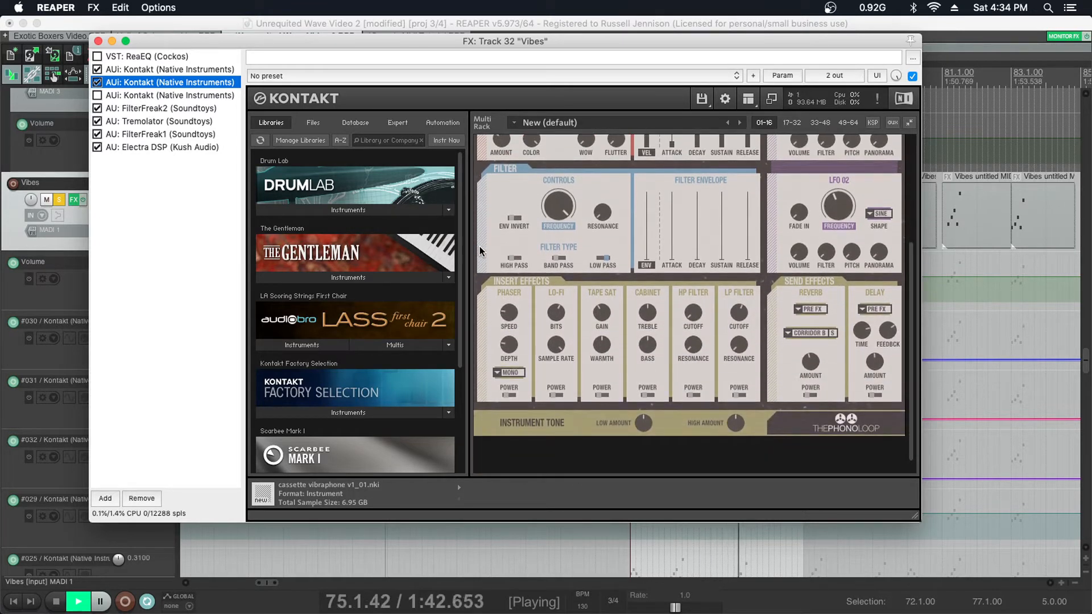
{"action": "scroll", "coordinate": [481, 250], "scroll_direction": "up", "scroll_amount": 5}
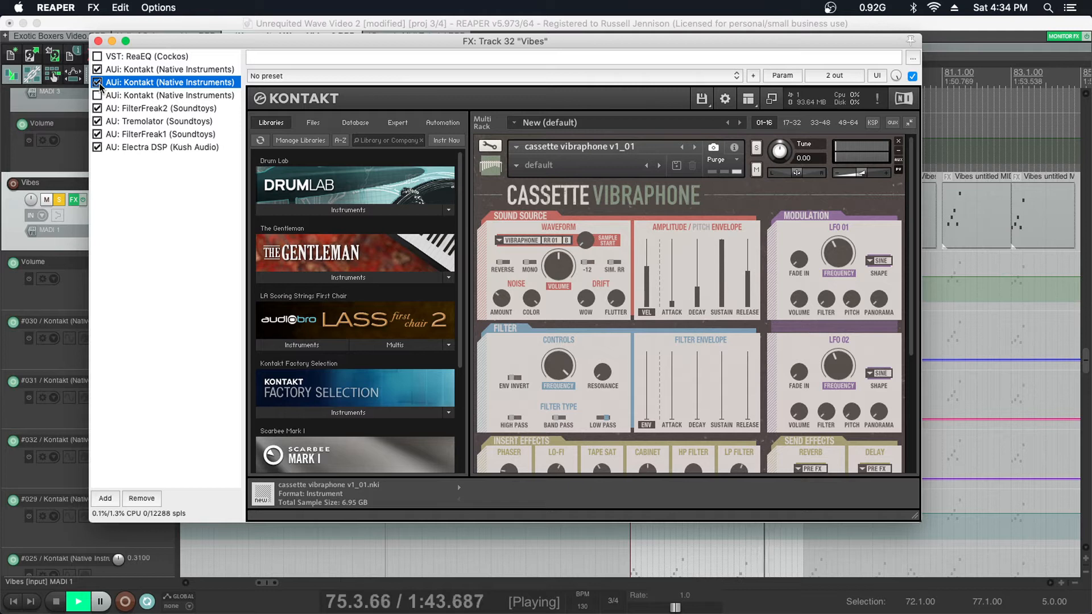
- Bypass the second Kontakt instance and show the first instance's Cassette Vibraphone again
{"action": "left_click", "coordinate": [100, 85]}
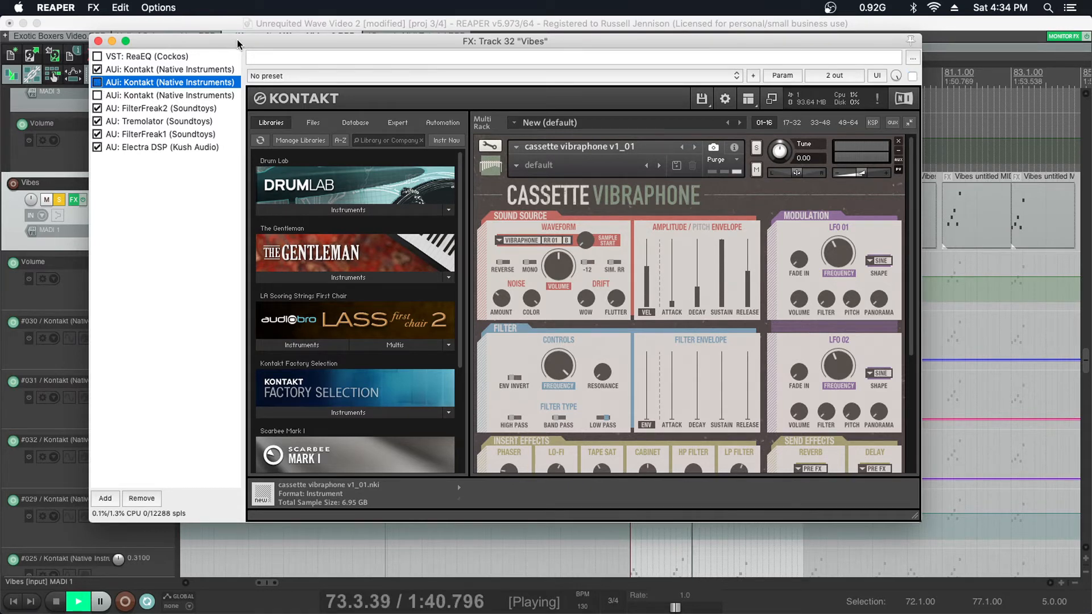
{"action": "left_click_drag", "start_coordinate": [238, 39], "coordinate": [214, 39]}
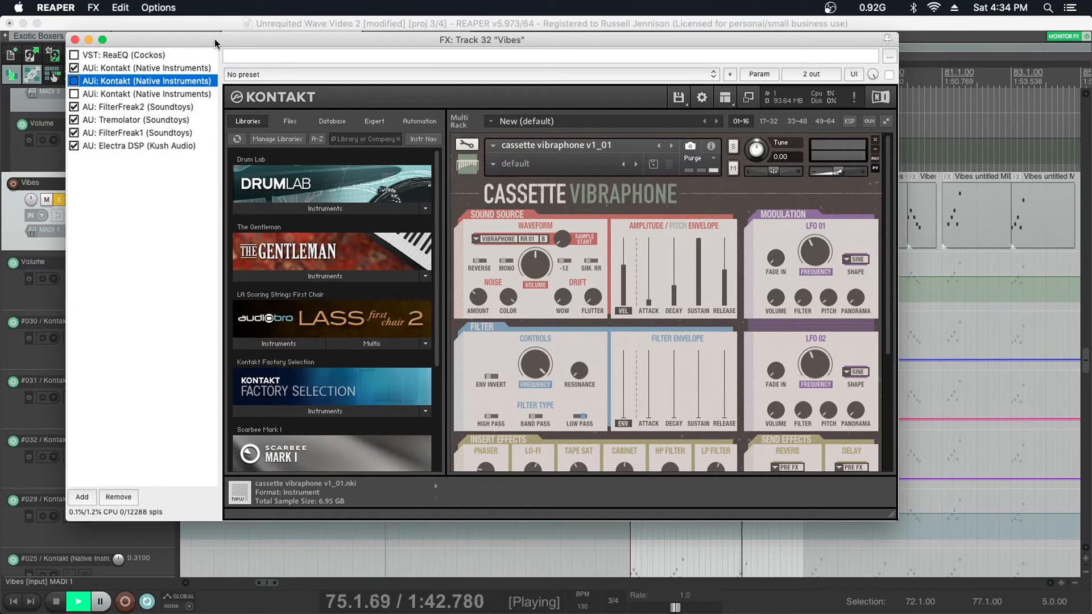
{"action": "left_click", "coordinate": [171, 69]}
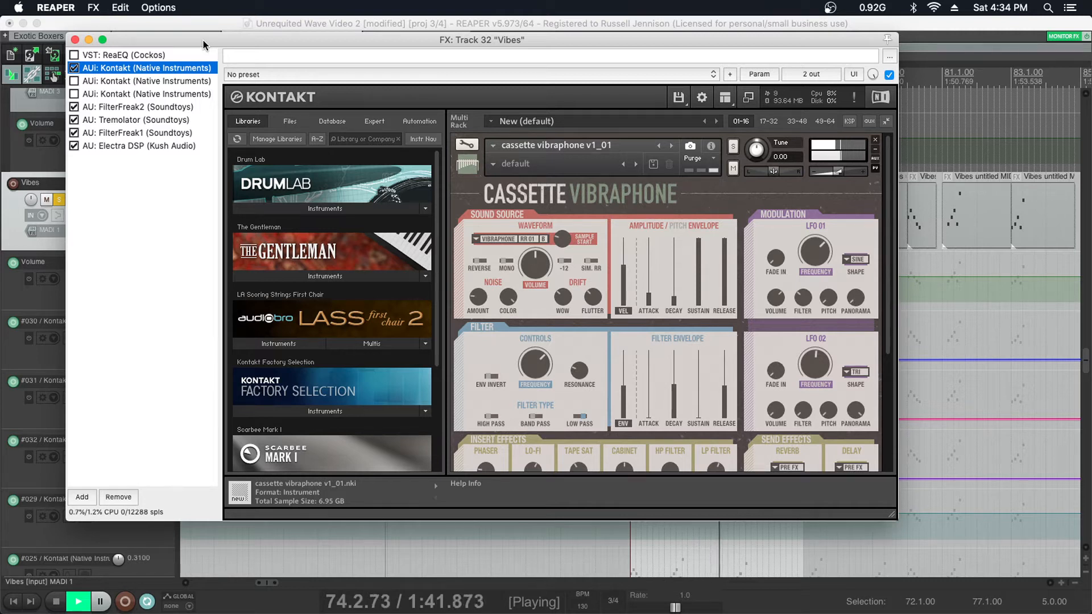
- Turn off repeat so playback continues past the selection, and close the Vibes effects window
{"action": "left_click", "coordinate": [147, 602]}
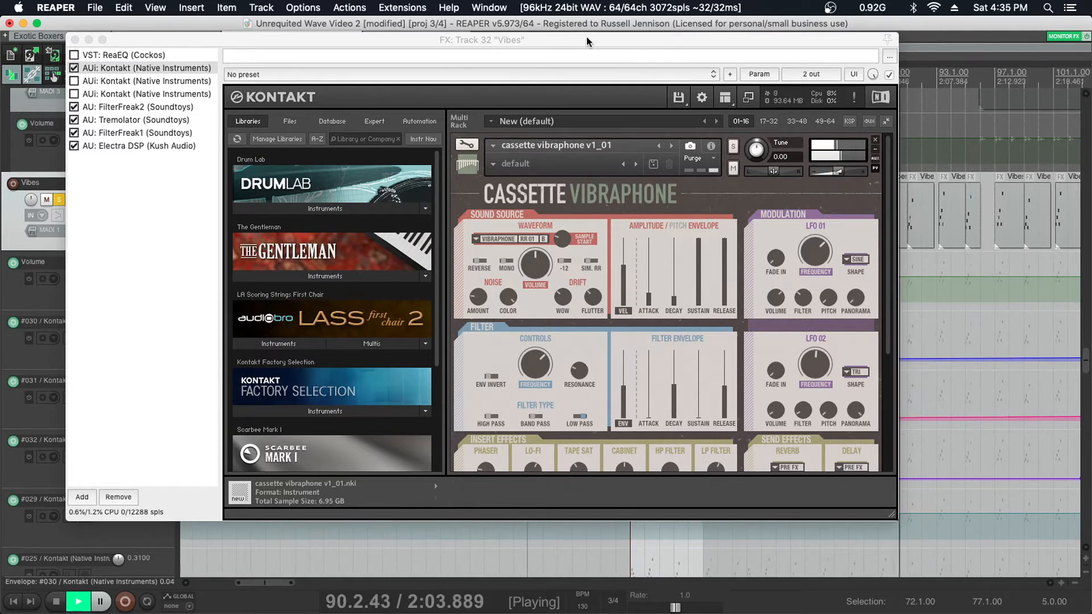
{"action": "left_click_drag", "start_coordinate": [586, 36], "coordinate": [565, 64]}
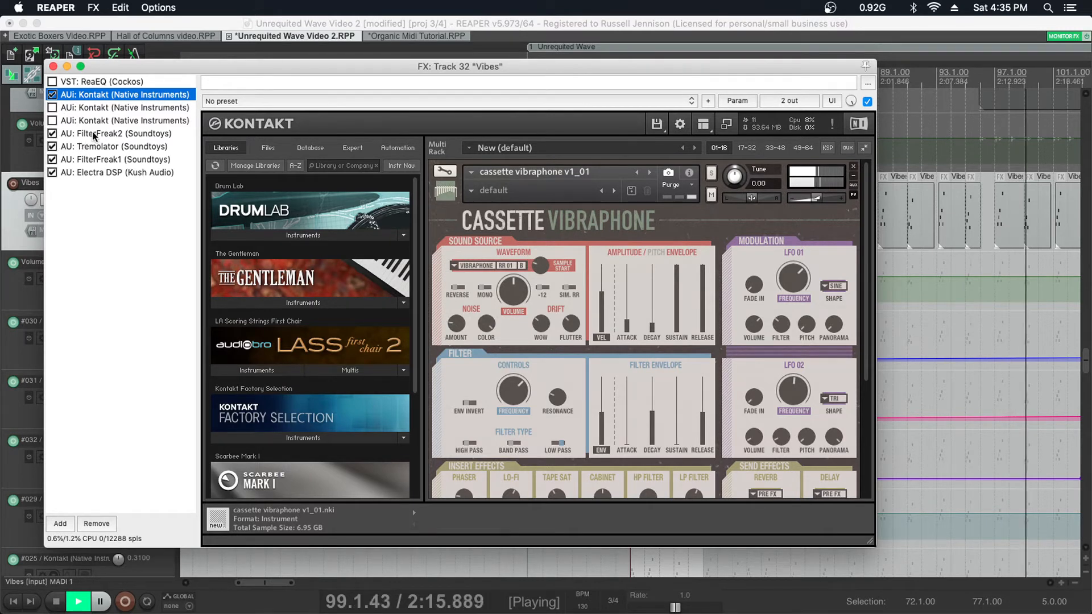
{"action": "left_click", "coordinate": [53, 66]}
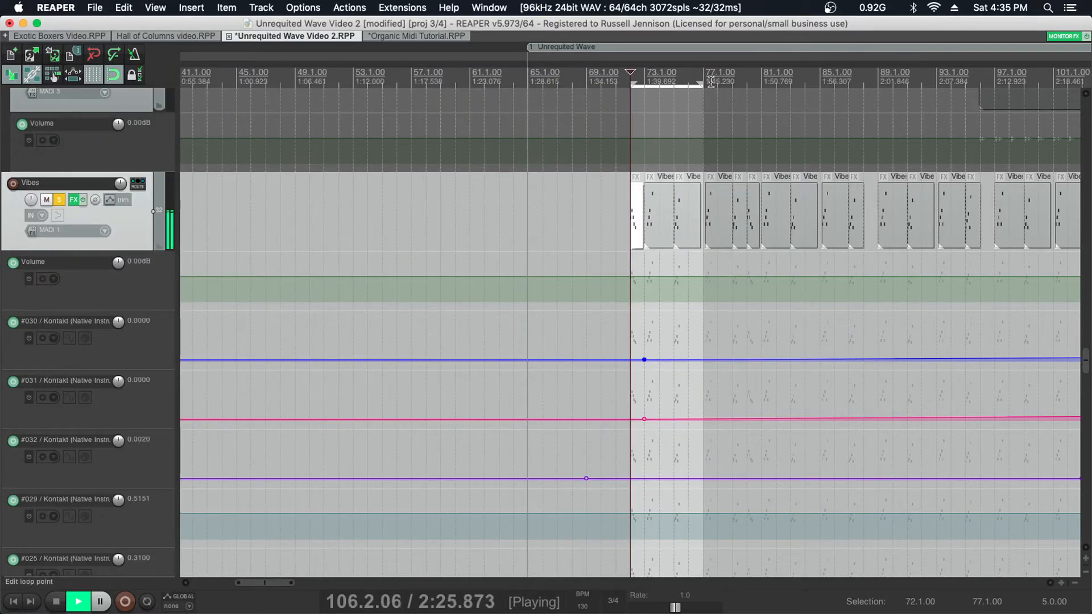
- Shorten the time selection to measures 72 to 75 and open the first Vibes item in the MIDI editor
{"action": "left_click_drag", "start_coordinate": [703, 82], "coordinate": [646, 91]}
{"action": "scroll", "coordinate": [639, 184], "scroll_direction": "up", "scroll_amount": 8}
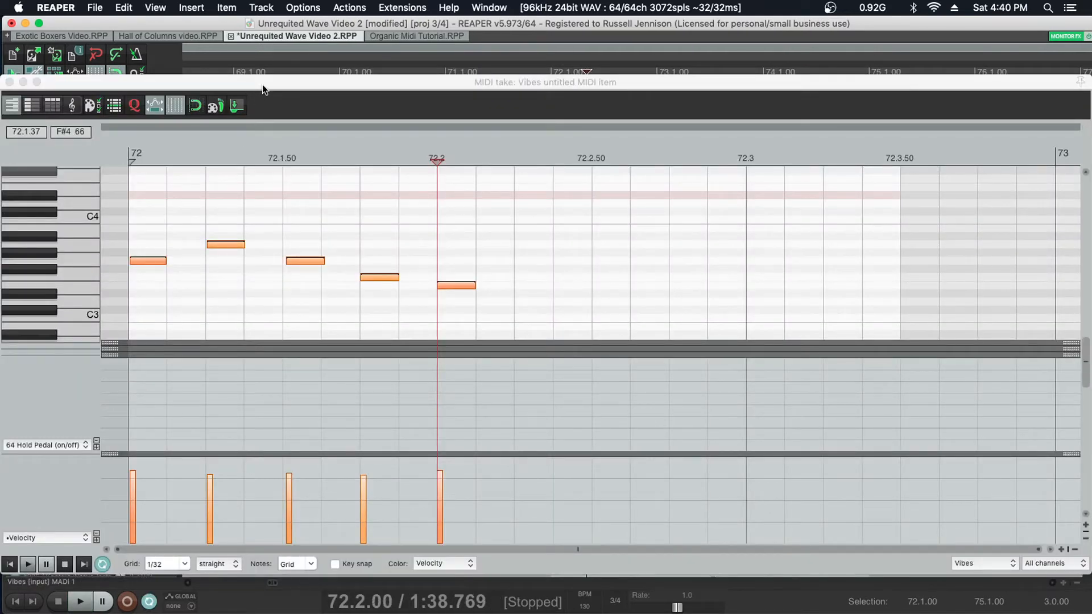
{"action": "left_click_drag", "start_coordinate": [261, 84], "coordinate": [265, 70]}
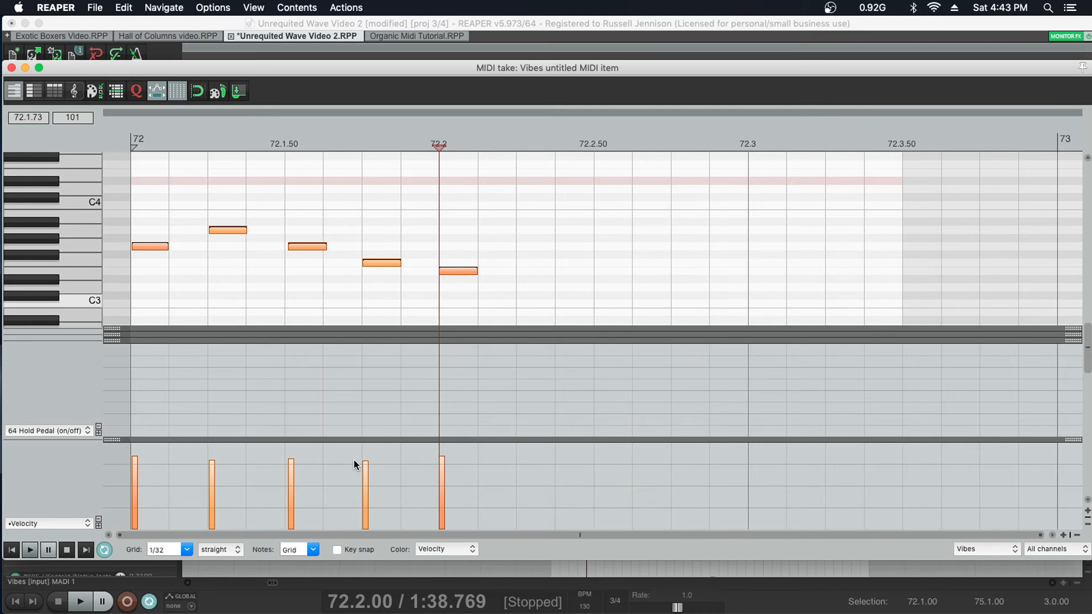
- Play the loop and audition different velocities on all five notes, raising them slightly before lowering them to about mid-range
{"action": "key", "text": "space"}
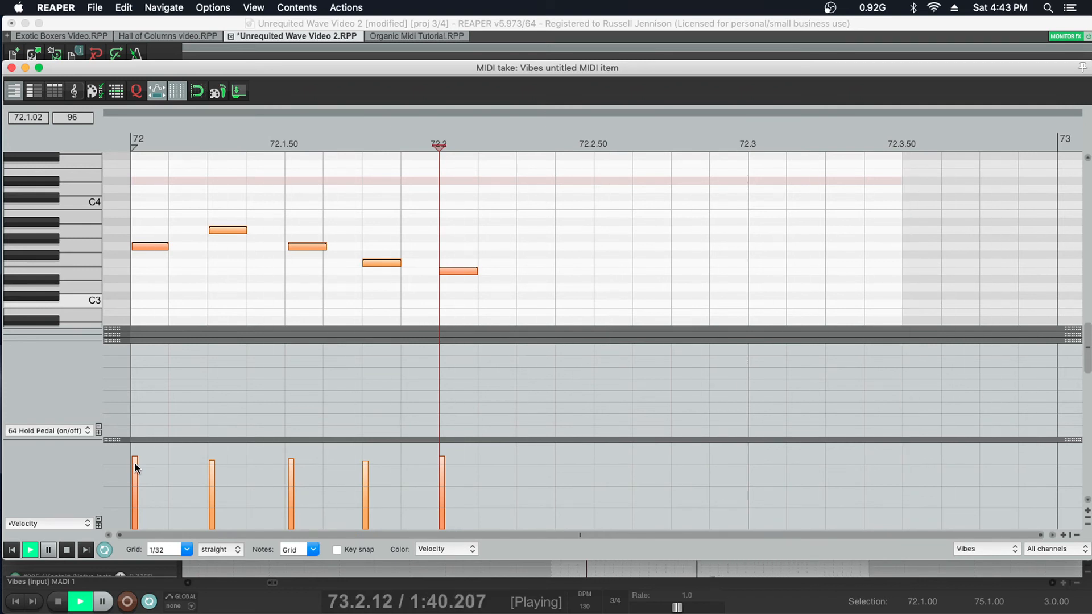
{"action": "left_click_drag", "start_coordinate": [135, 462], "coordinate": [135, 457]}
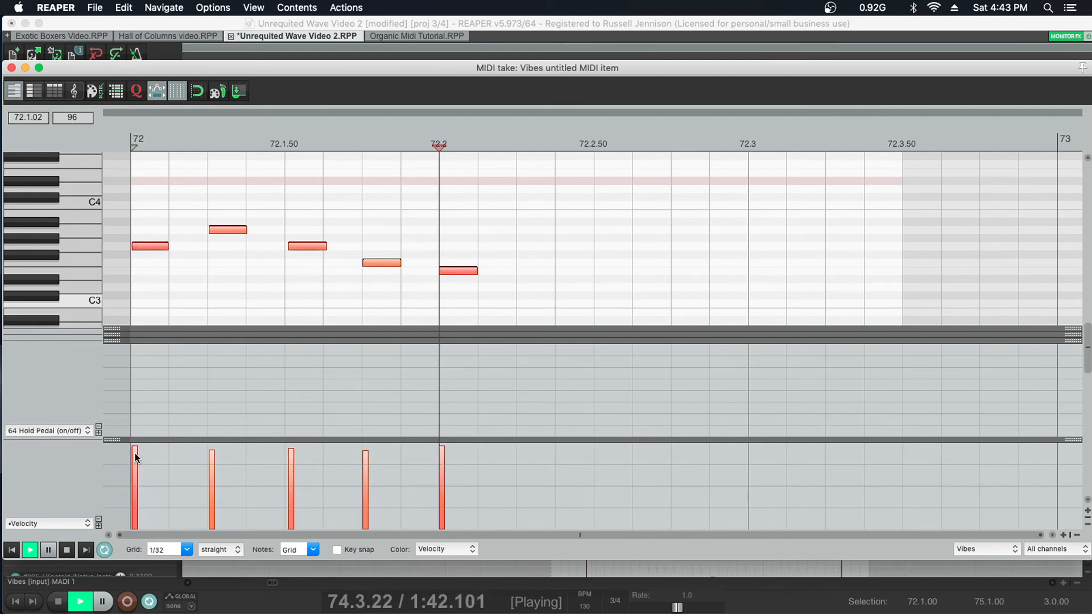
{"action": "left_click_drag", "start_coordinate": [134, 457], "coordinate": [137, 466]}
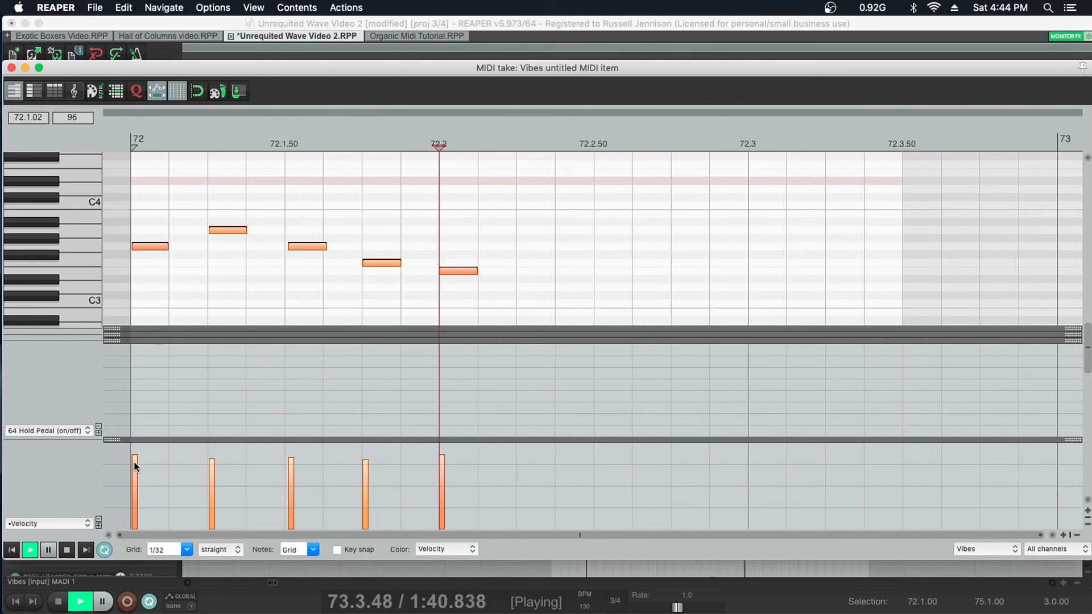
{"action": "left_click_drag", "start_coordinate": [135, 466], "coordinate": [131, 494]}
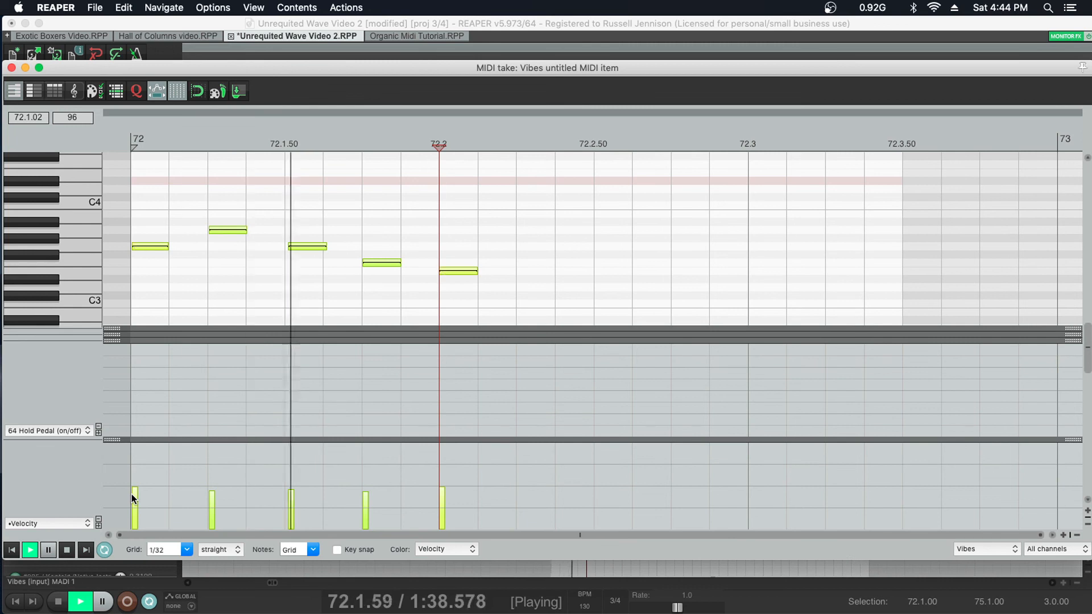